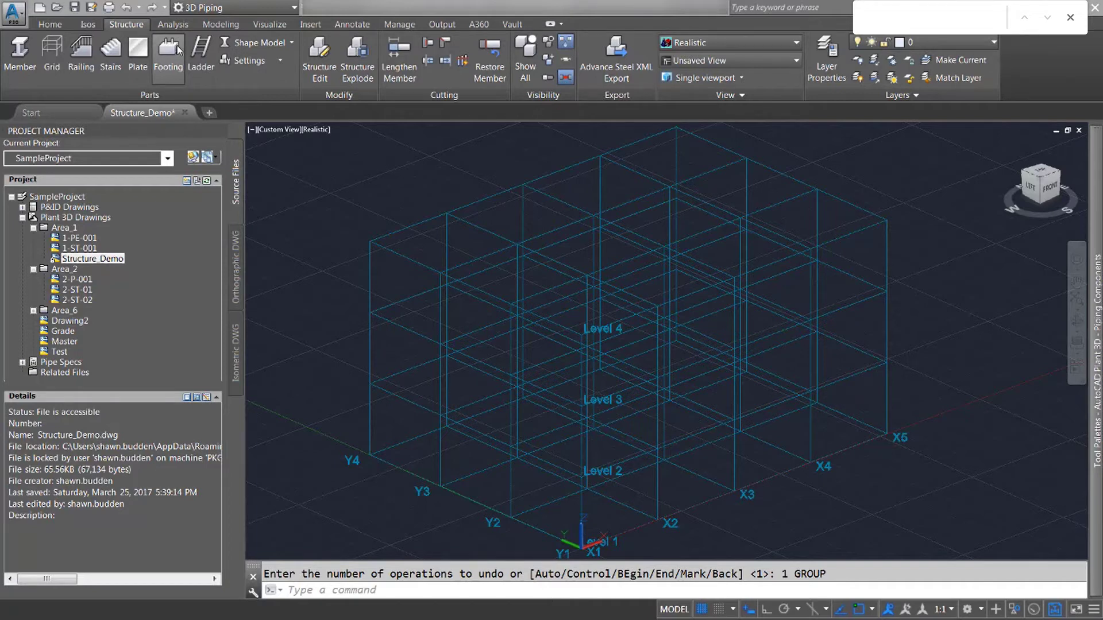
- Set the default footing to 18 x 18 with ASTM standard and CONCRETE material
left_click(252, 64)
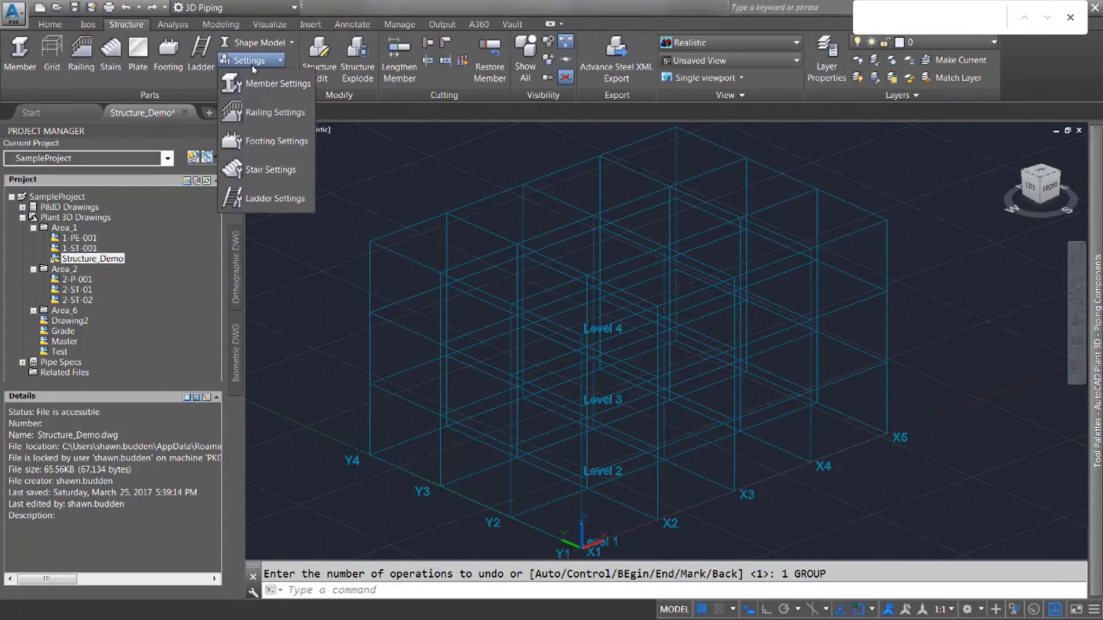
left_click(267, 145)
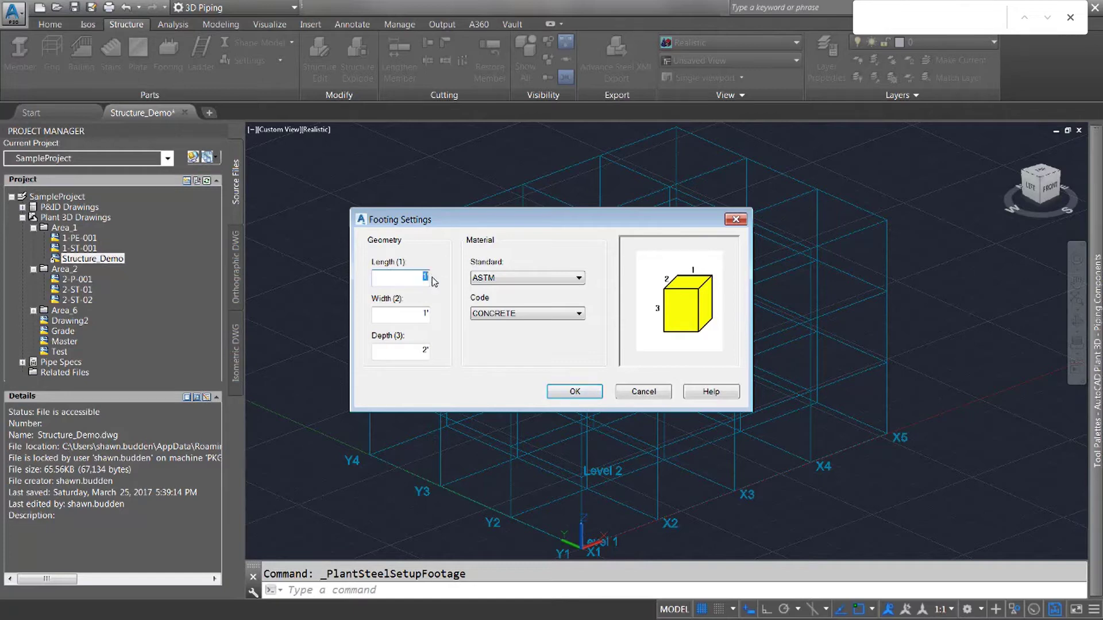
type("18")
double_click(410, 314)
type("18")
left_click(557, 278)
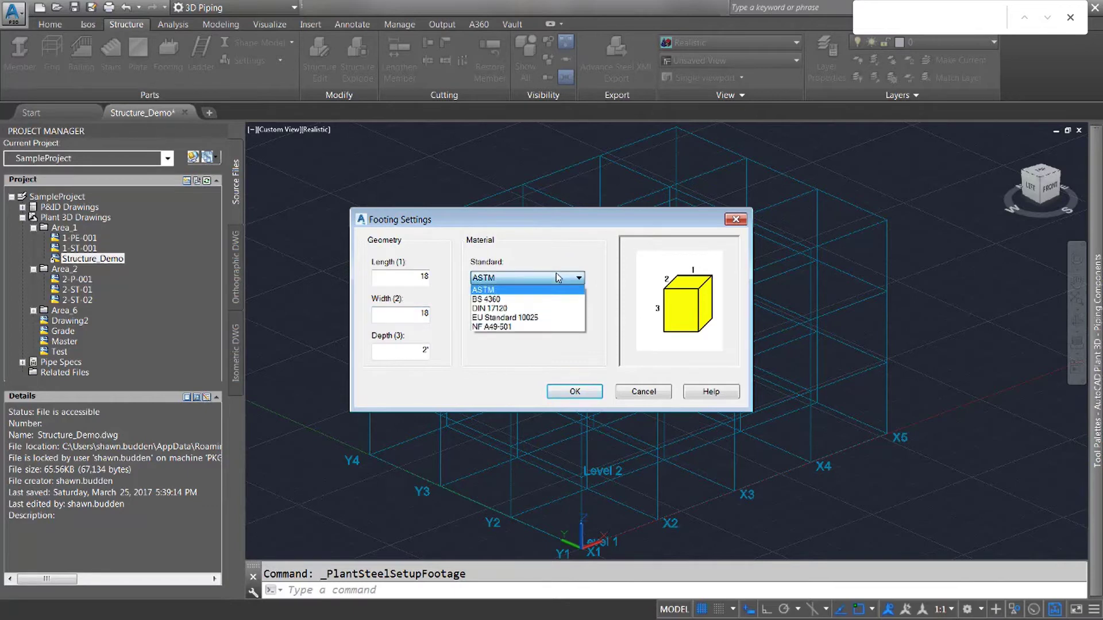
left_click(556, 285)
left_click(559, 315)
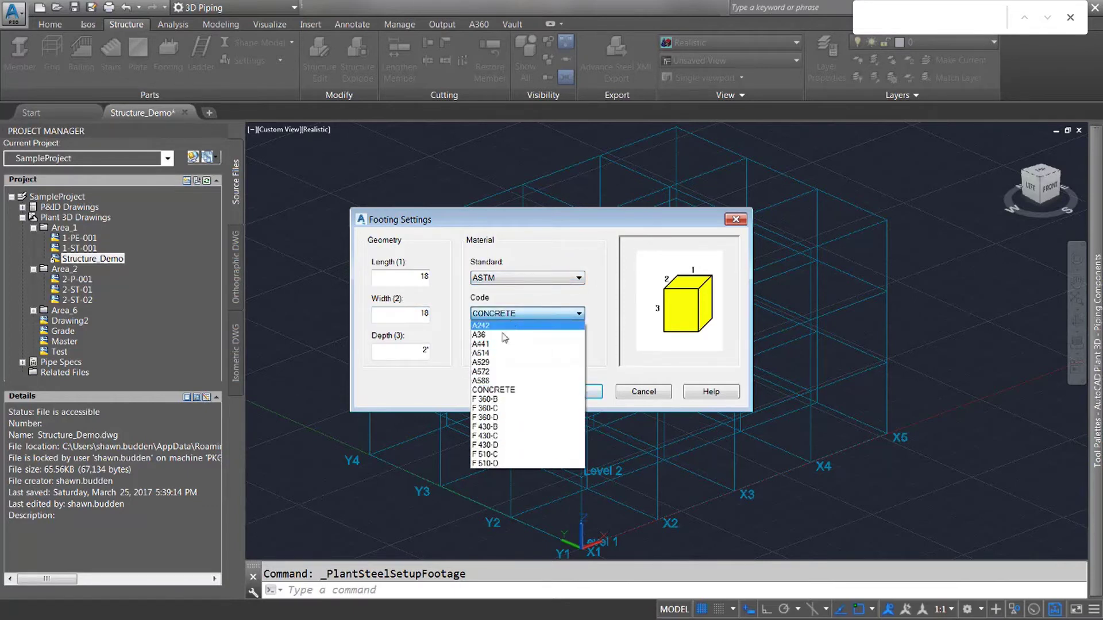
left_click(491, 391)
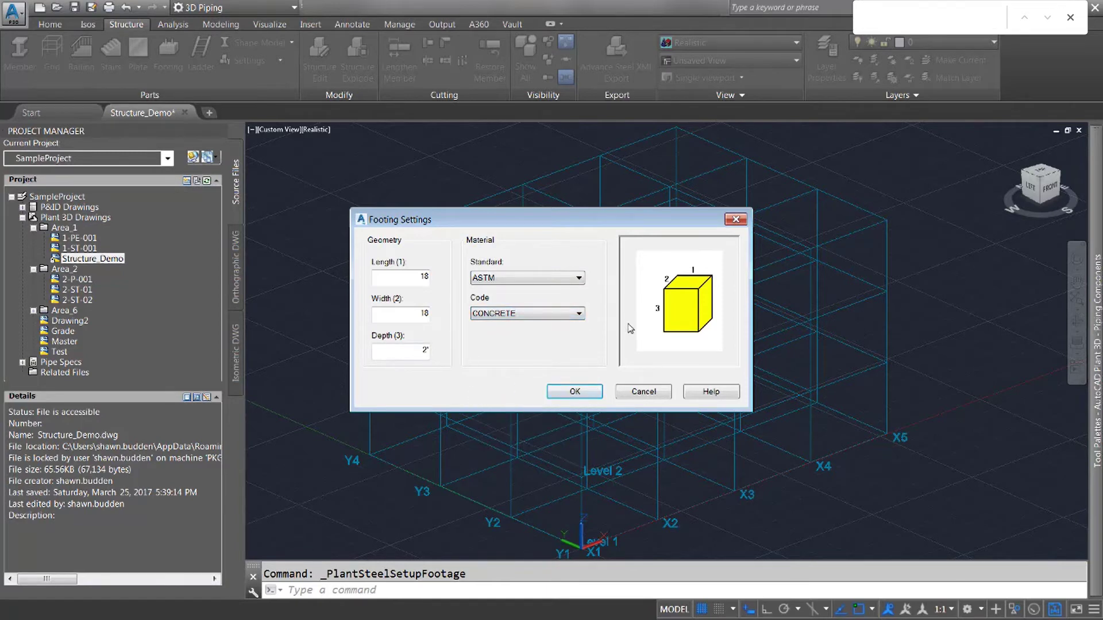
left_click(575, 392)
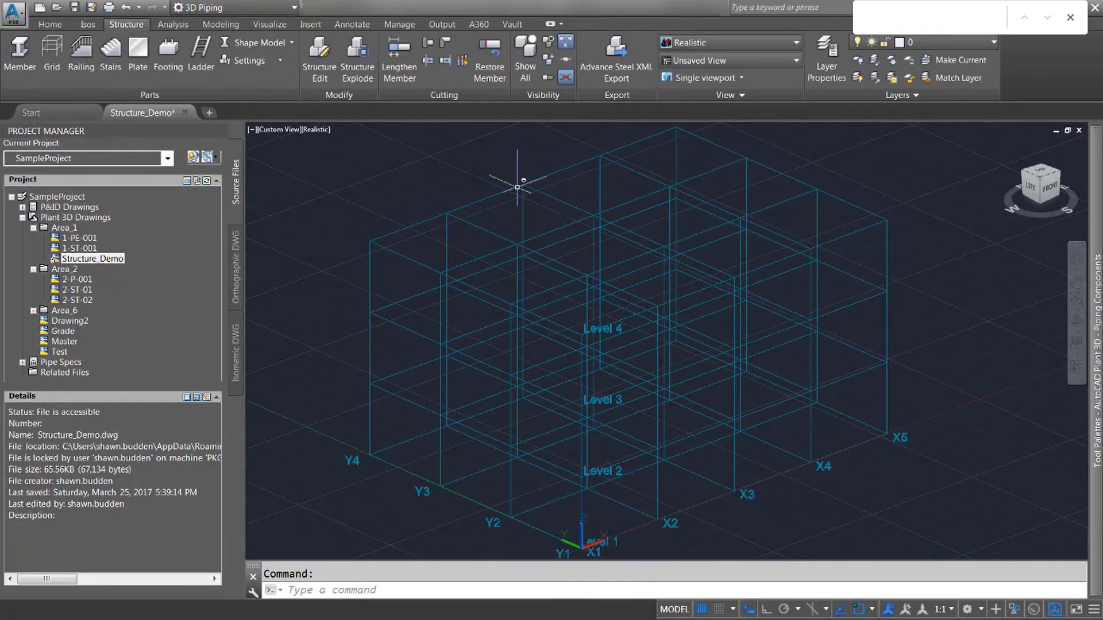
- Insert a footing at the Y4 grid line endpoint, zoom in and select it
left_click(168, 51)
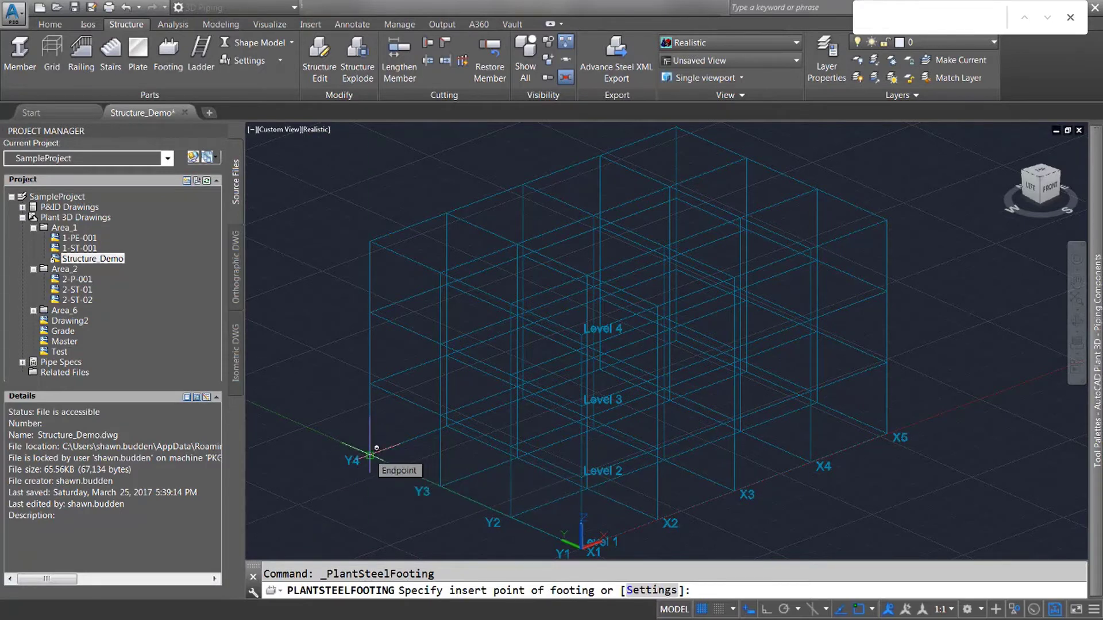
left_click(371, 455)
scroll(367, 468, "up", 2)
scroll(368, 475, "up", 6)
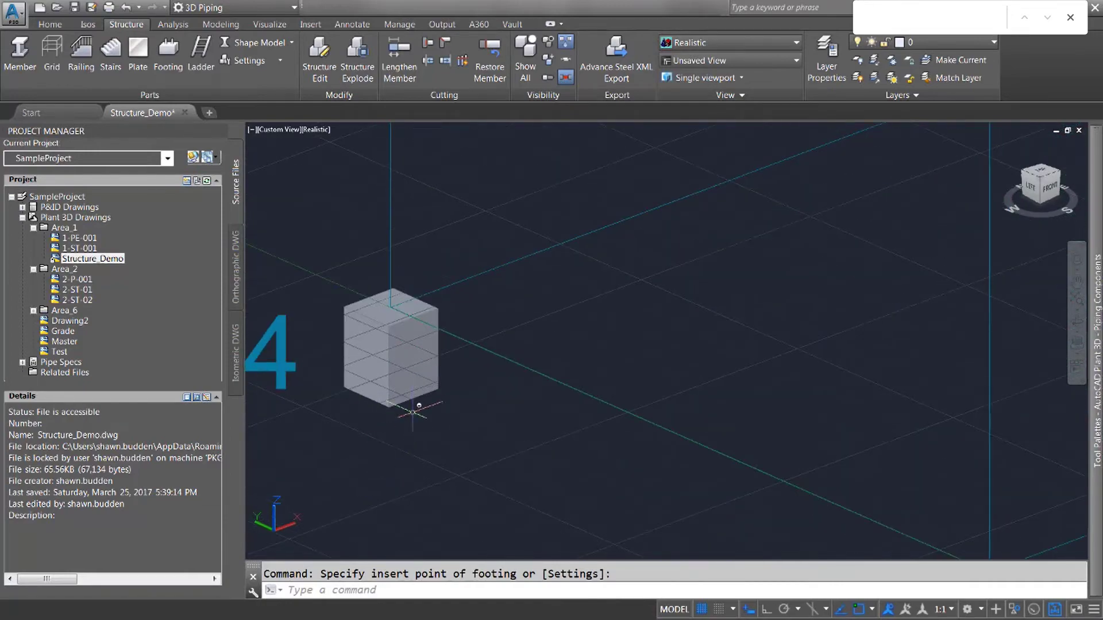
scroll(412, 421, "up", 2)
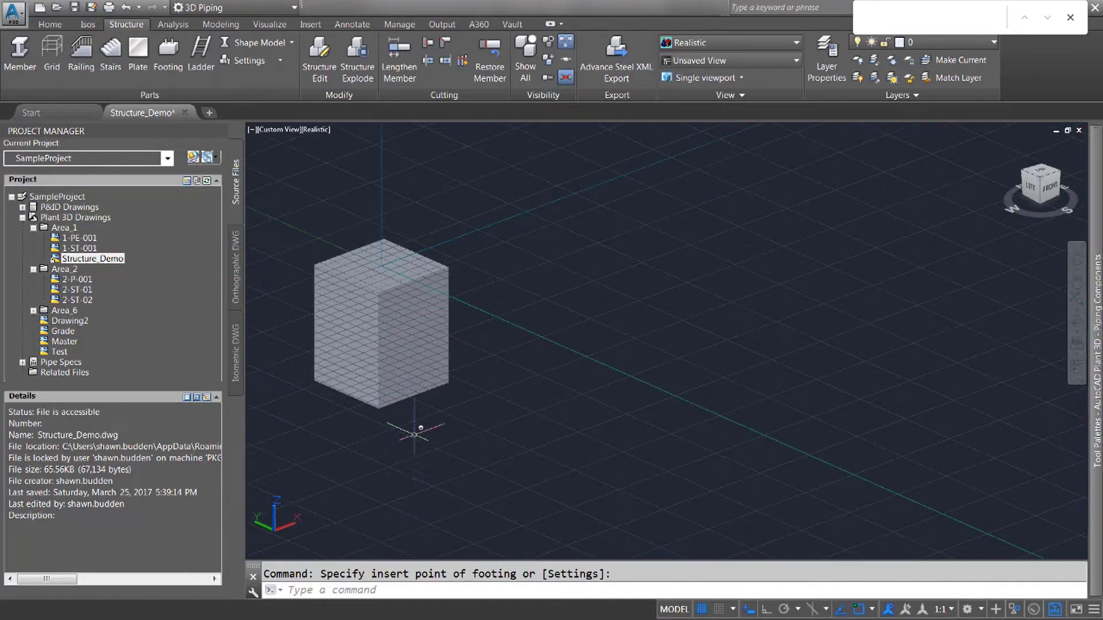
key("Escape")
left_click(386, 326)
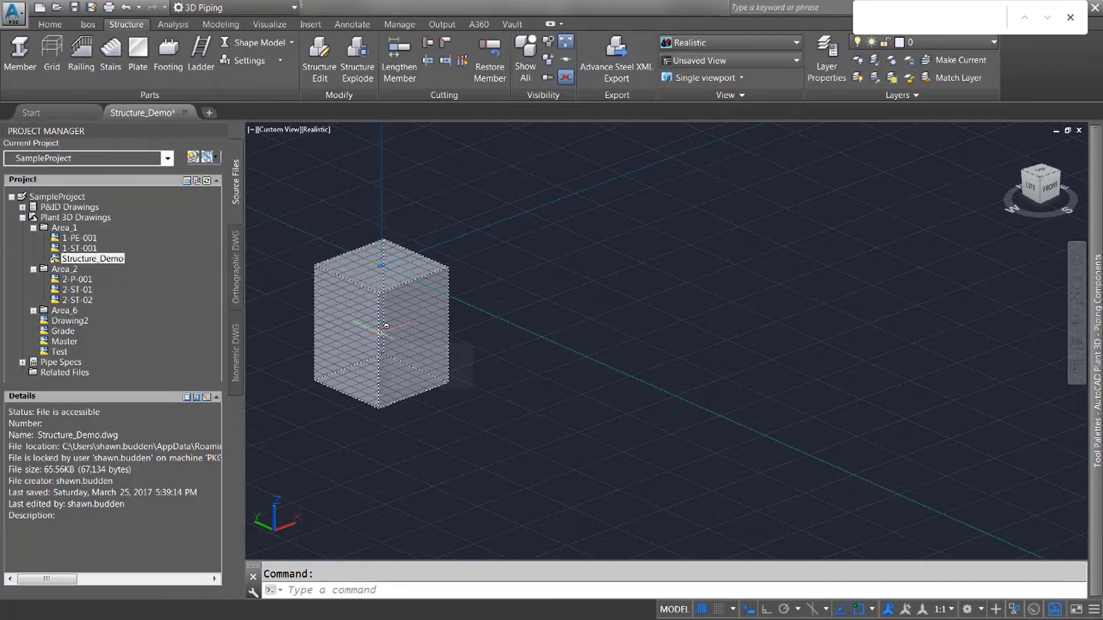
- Edit the Y4 footing's structure properties to change its depth from 2' to 4'
right_click(387, 326)
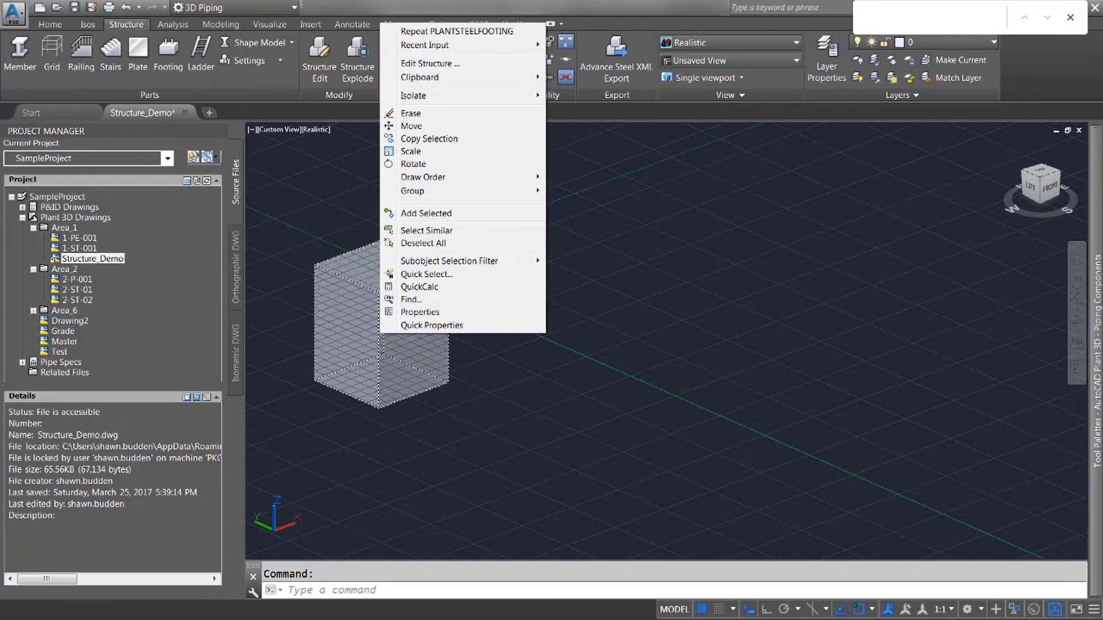
left_click(478, 68)
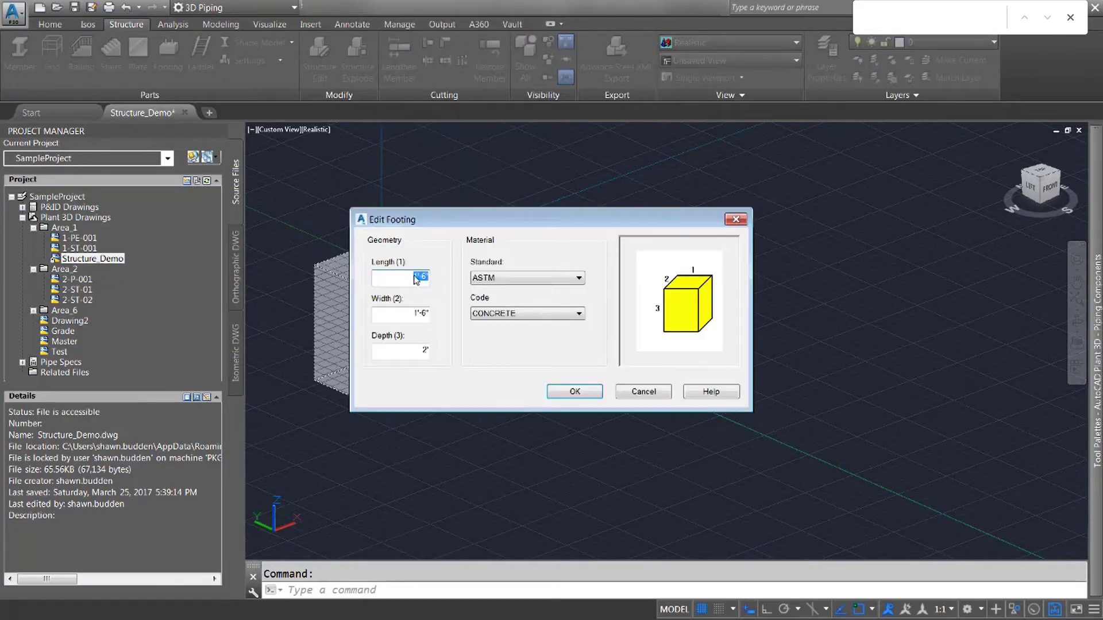
double_click(419, 351)
type("4'")
left_click(576, 391)
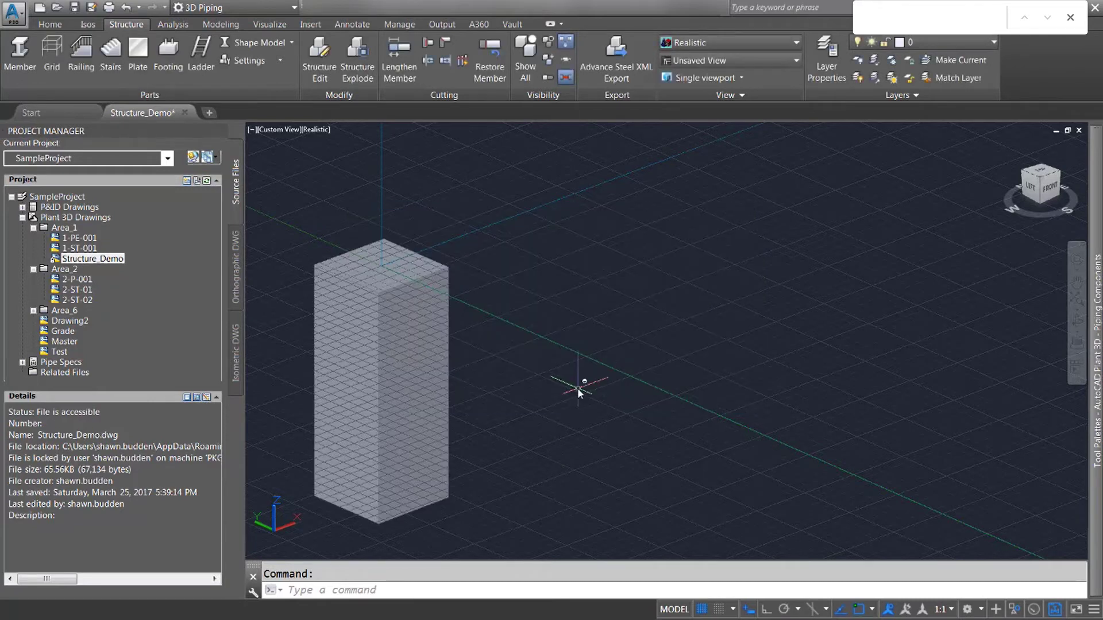
scroll(540, 413, "down", 5)
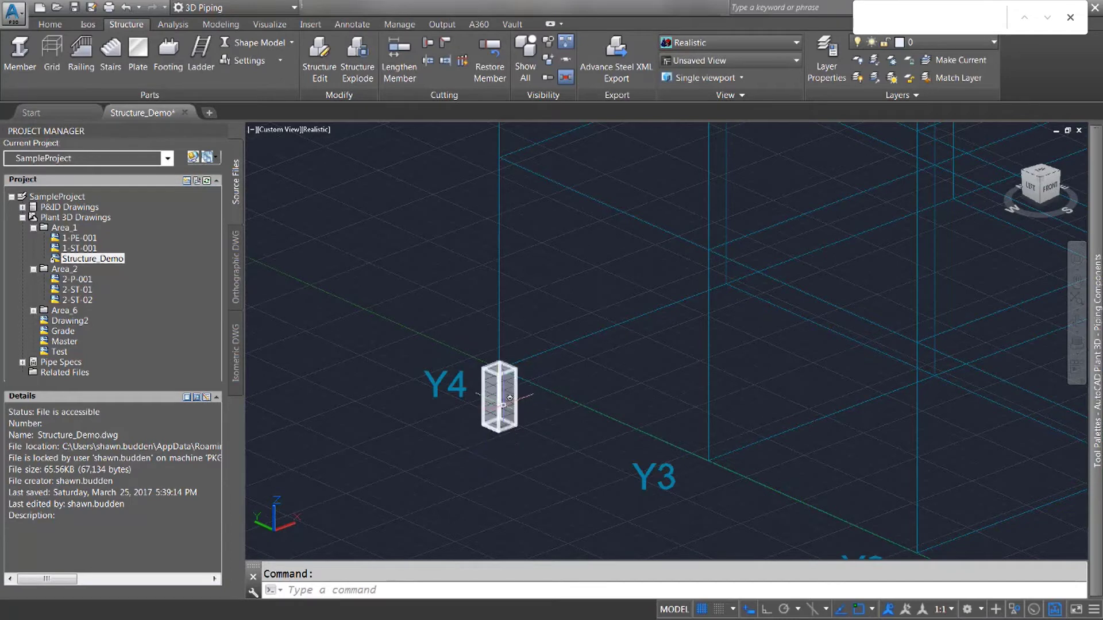
- Undo the last array, then copy the Y4 footing to a point further back
key("ctrl+z")
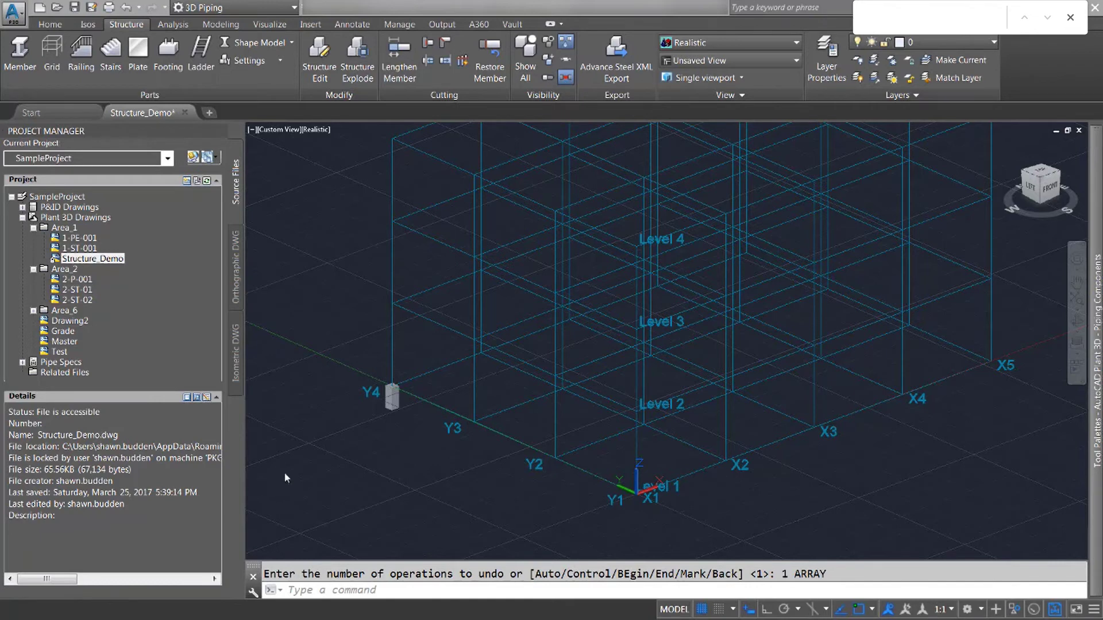
left_click(391, 399)
right_click(287, 412)
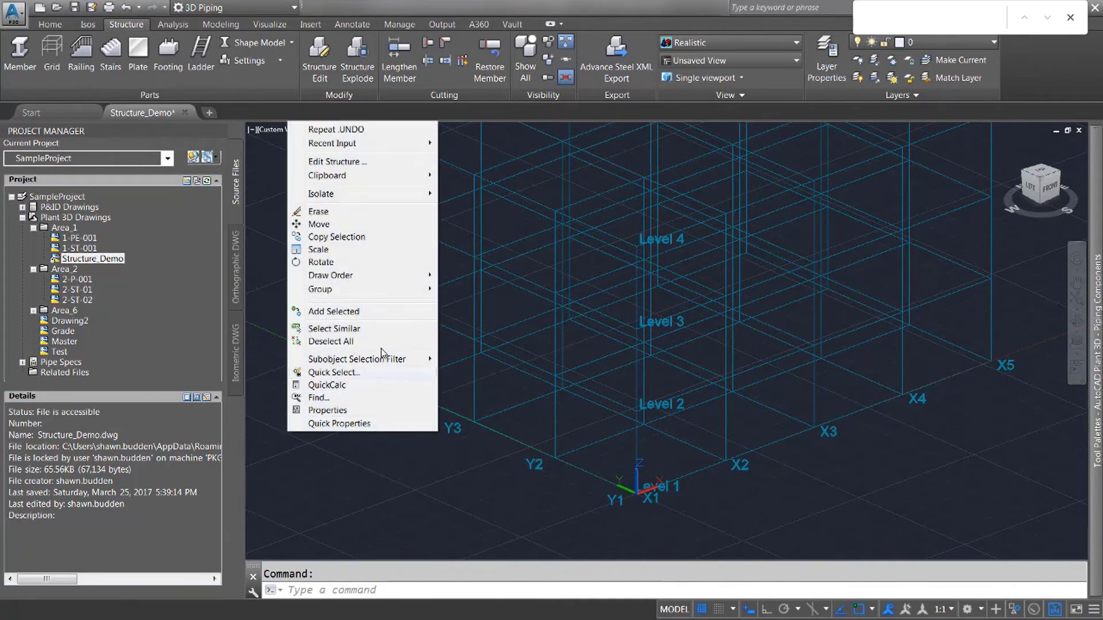
left_click(323, 237)
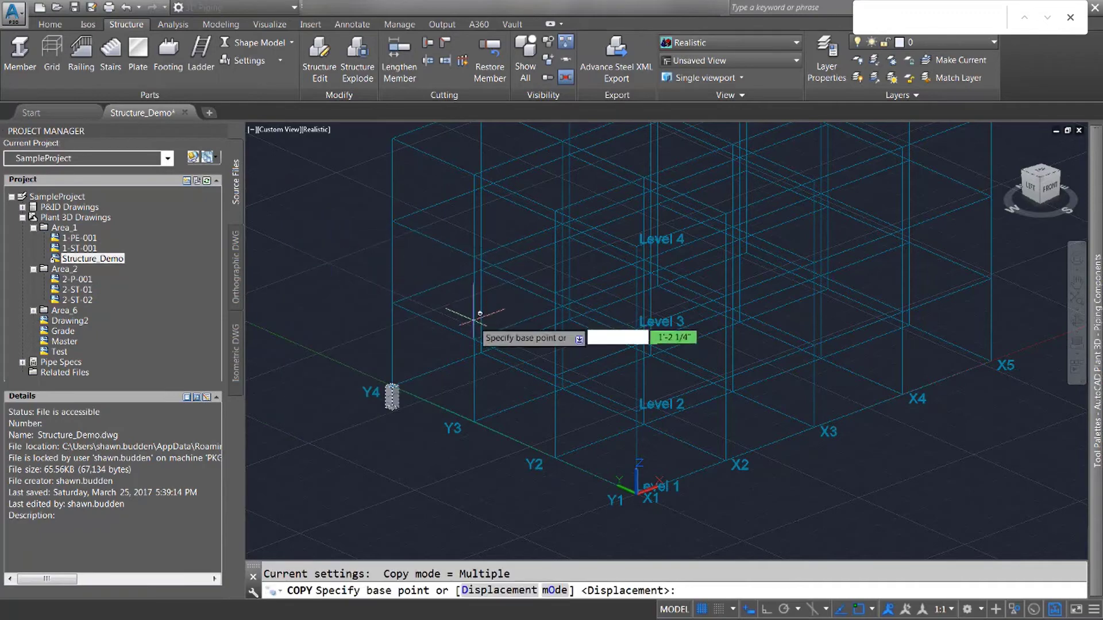
scroll(409, 380, "up", 3)
scroll(409, 380, "up", 3)
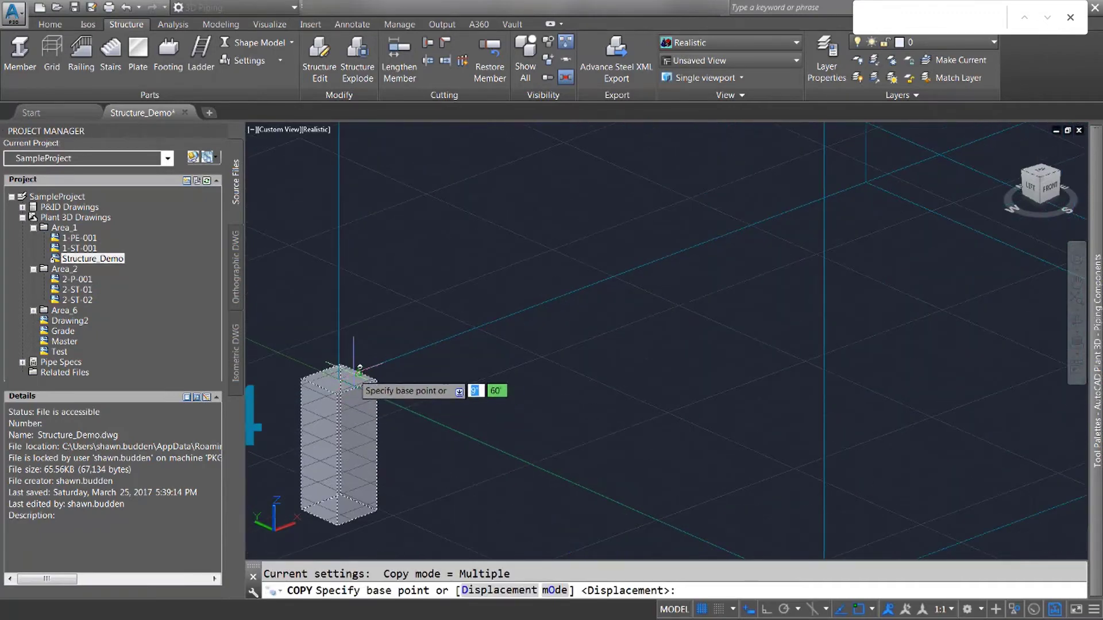
left_click(339, 378)
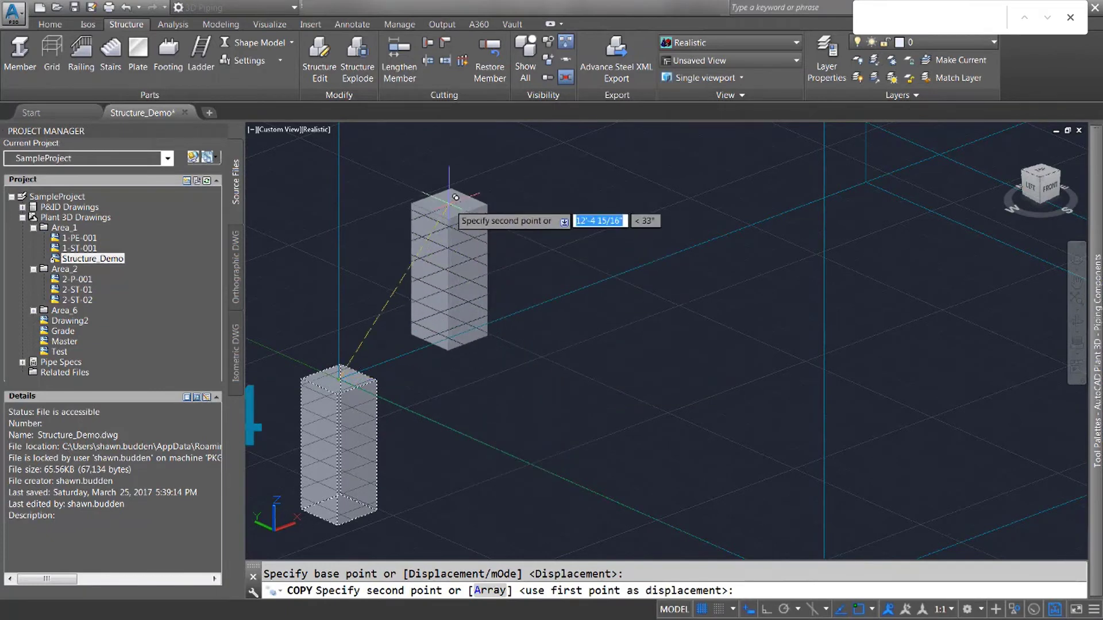
left_click(450, 204)
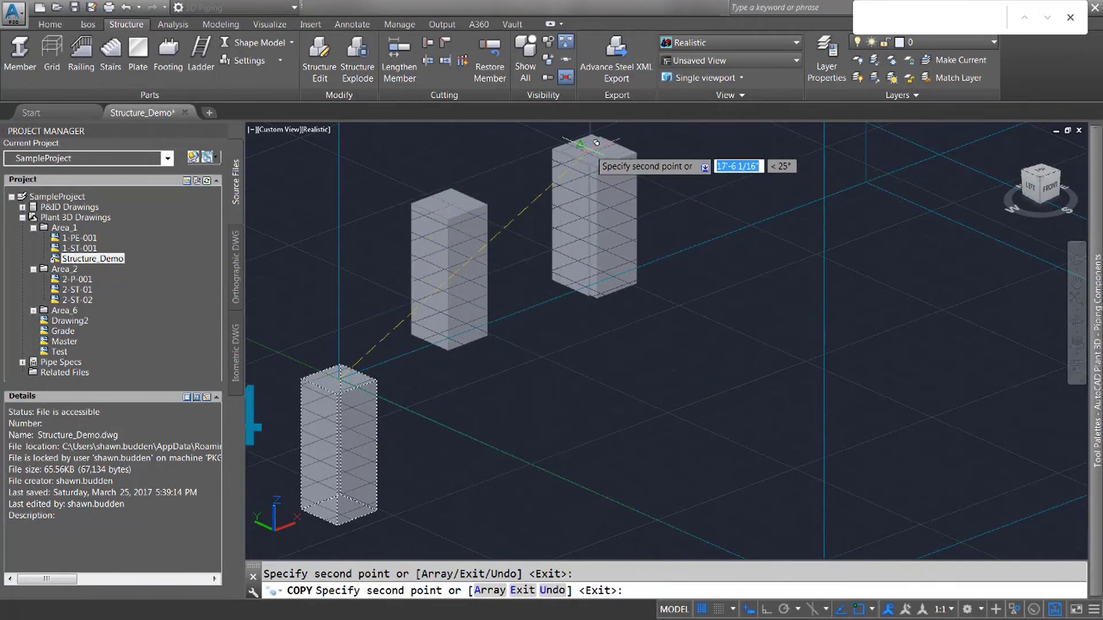
right_click(591, 150)
left_click(621, 173)
scroll(552, 316, "down", 5)
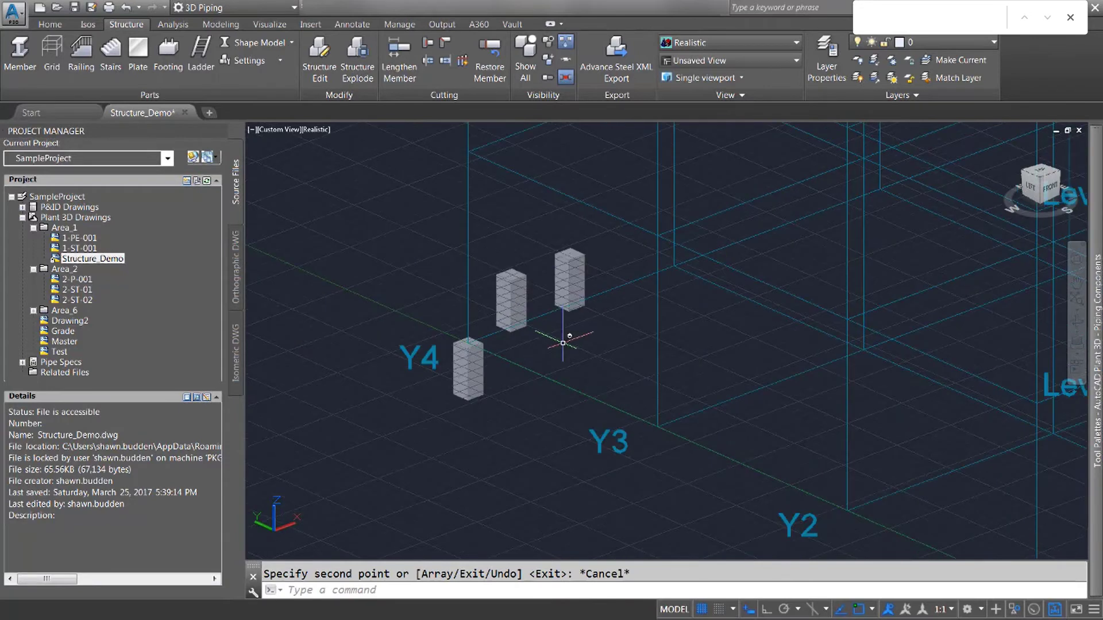
- Erase the two copied footings, leaving only the Y4 footing
left_click(570, 283)
left_click(511, 296)
right_click(522, 297)
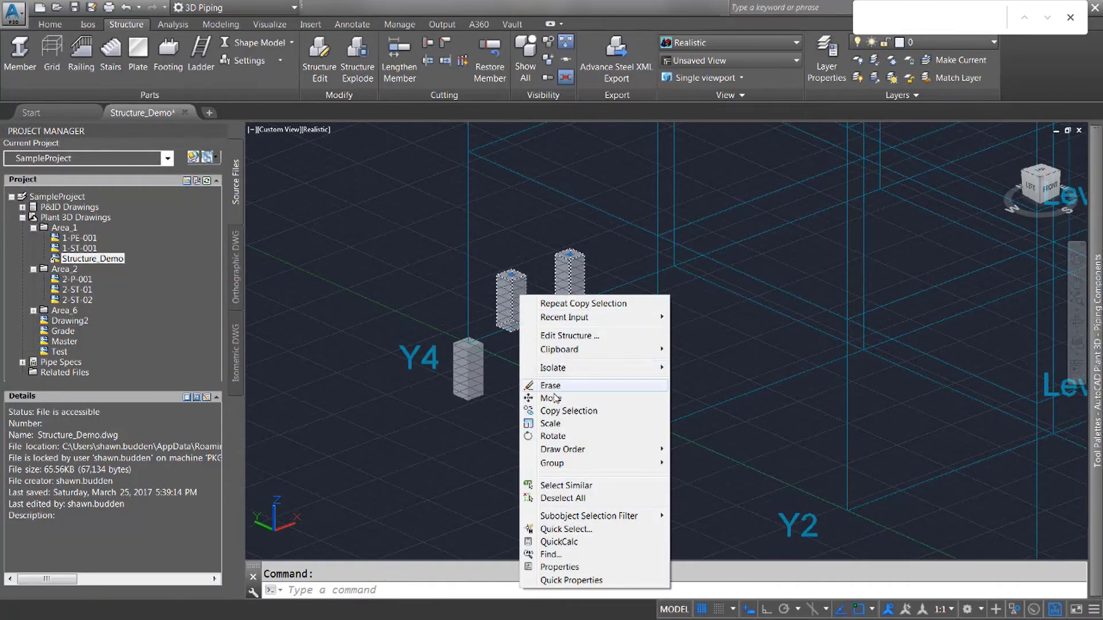
left_click(555, 387)
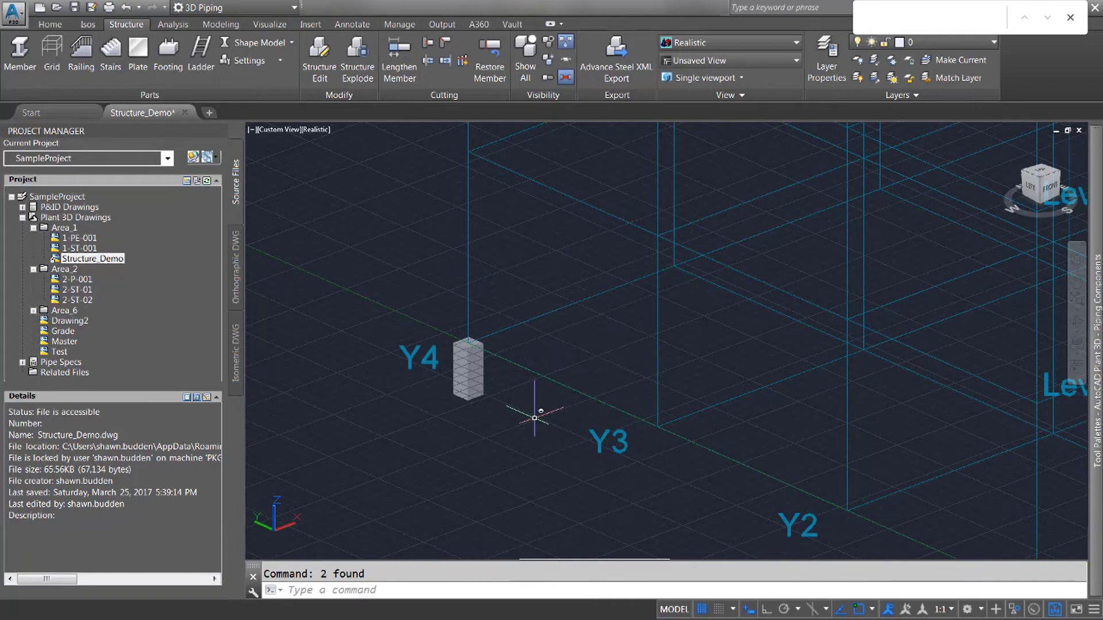
scroll(535, 407, "down", 4)
- Run ARRAY on the Y4 footing and choose the Rectangular array type
mouse_move(522, 407)
middle_mouse_down()
mouse_move(549, 411)
mouse_move(427, 434)
middle_mouse_up()
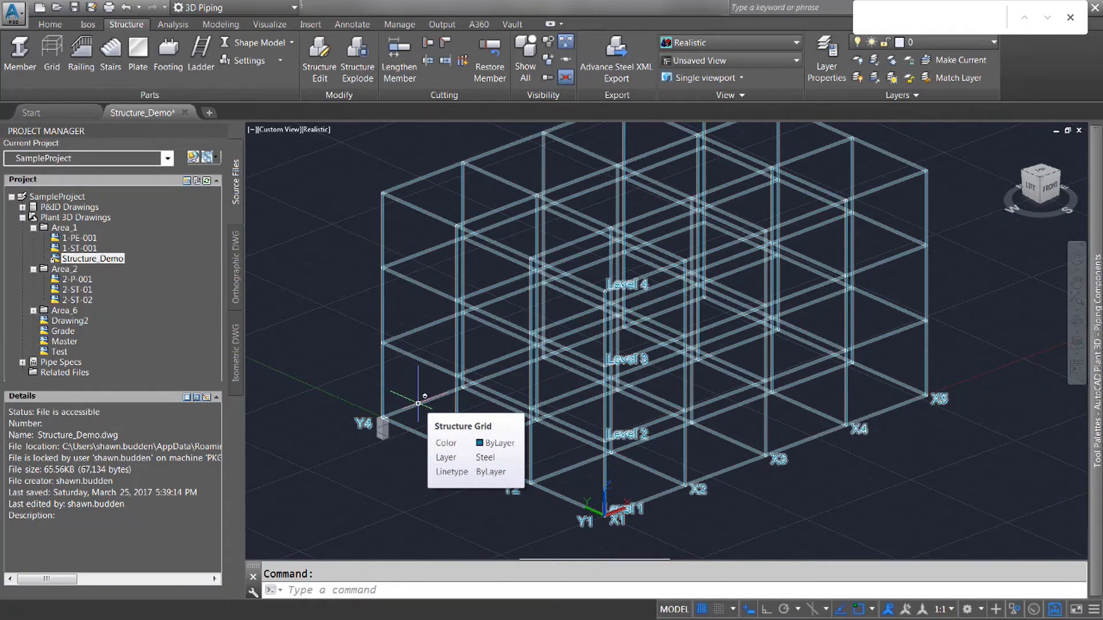
left_click(288, 339)
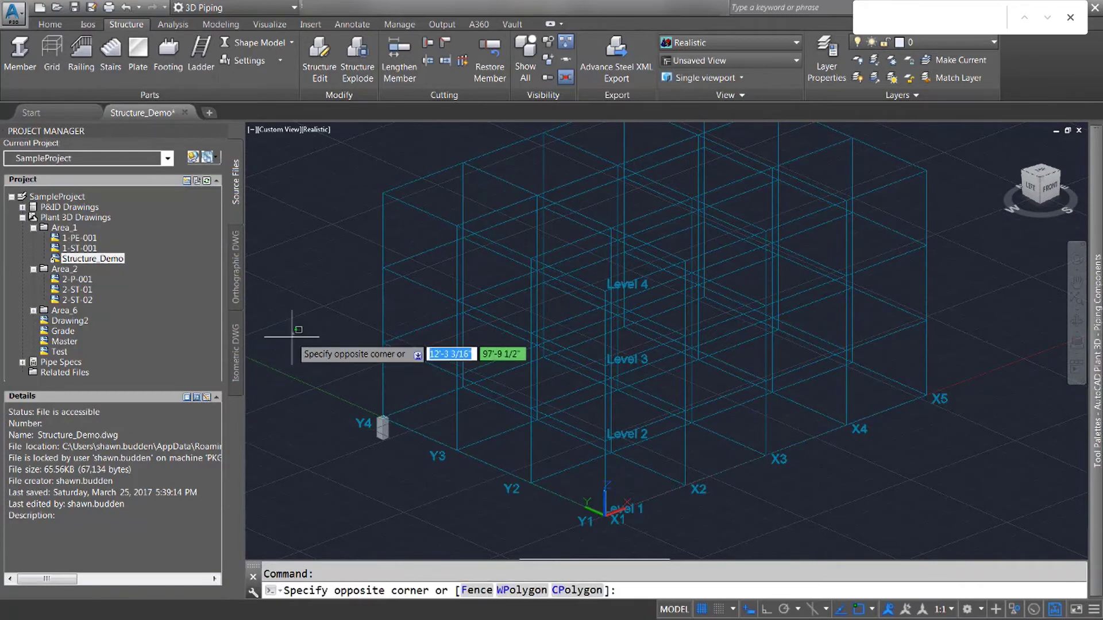
key("Escape")
type("ARRAY")
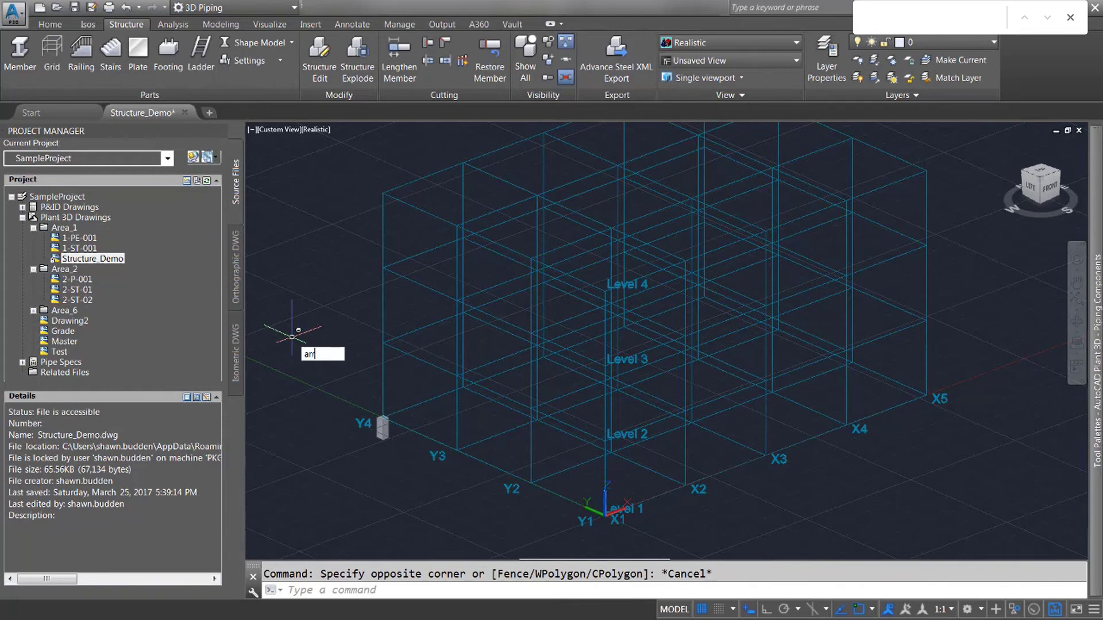
key("Return")
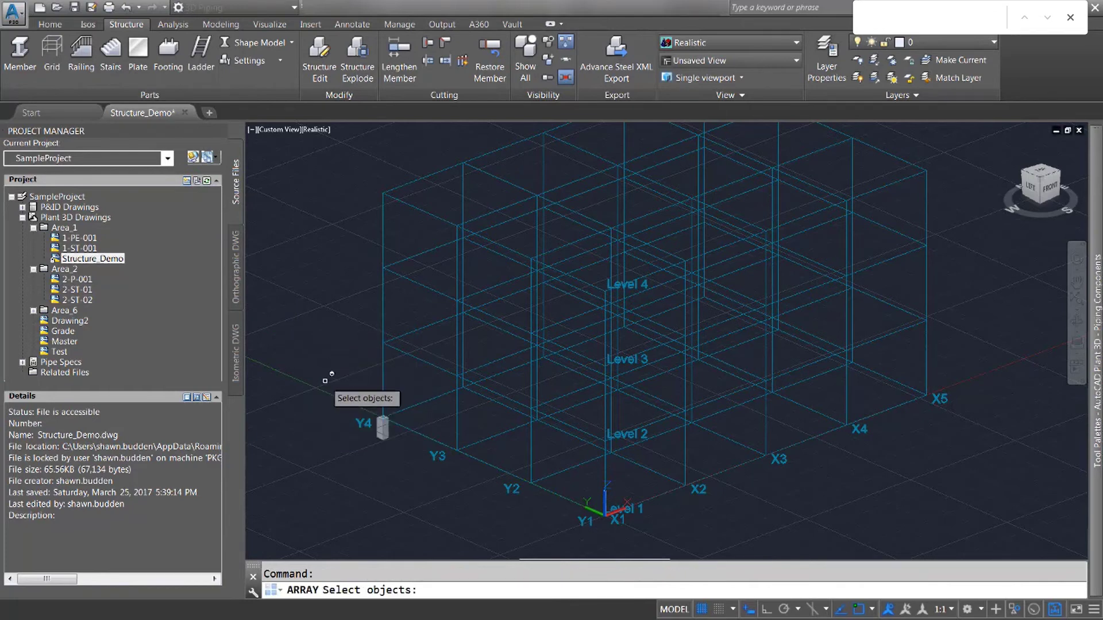
left_click(382, 428)
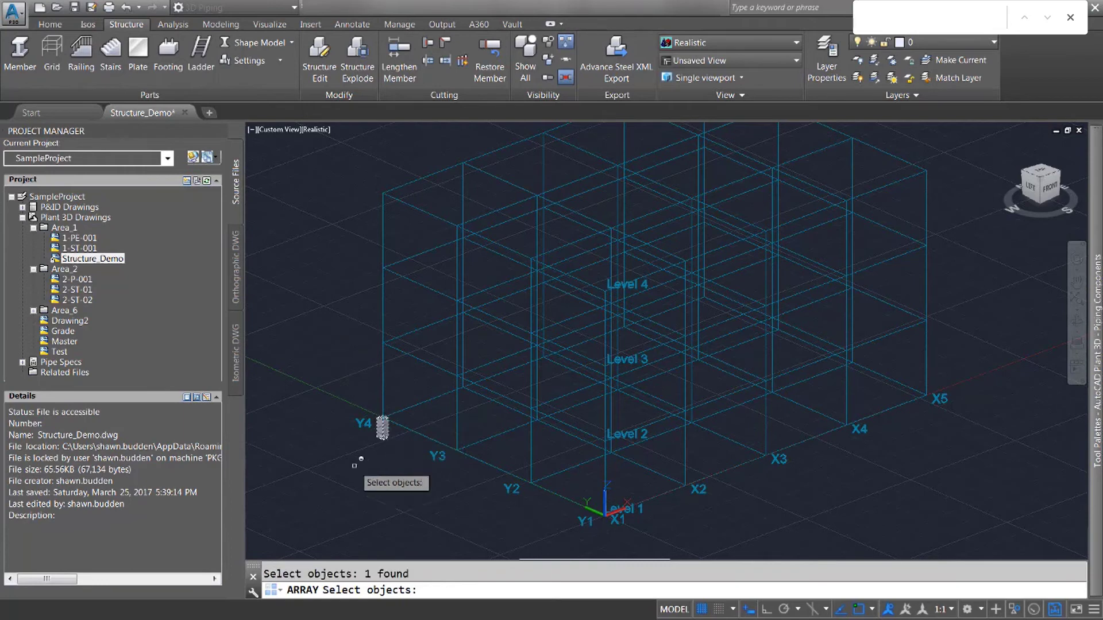
key("Return")
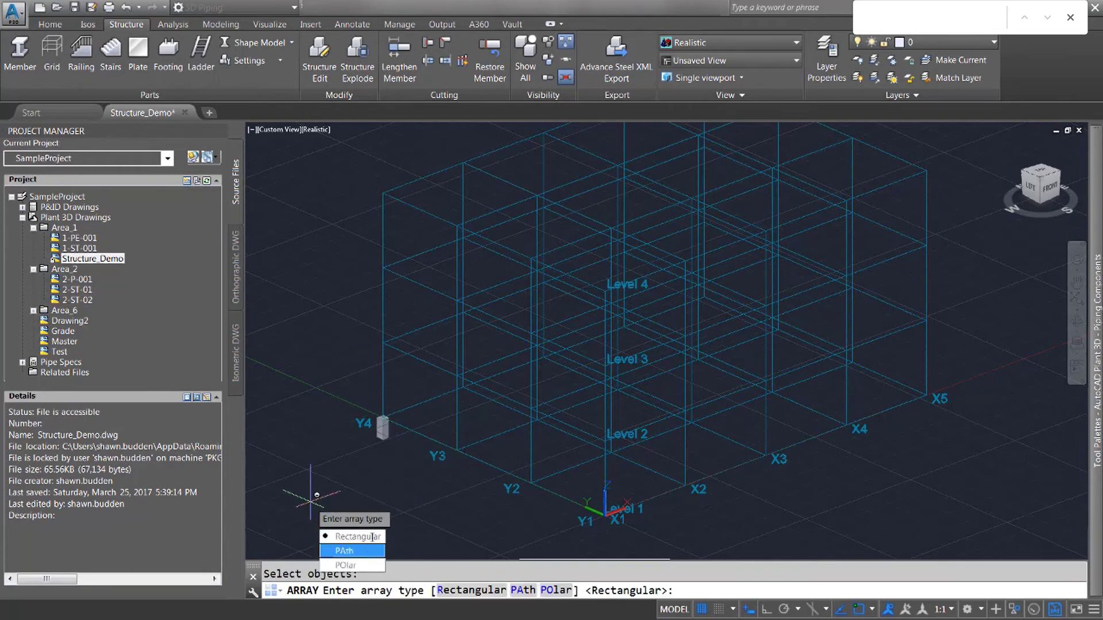
left_click(374, 539)
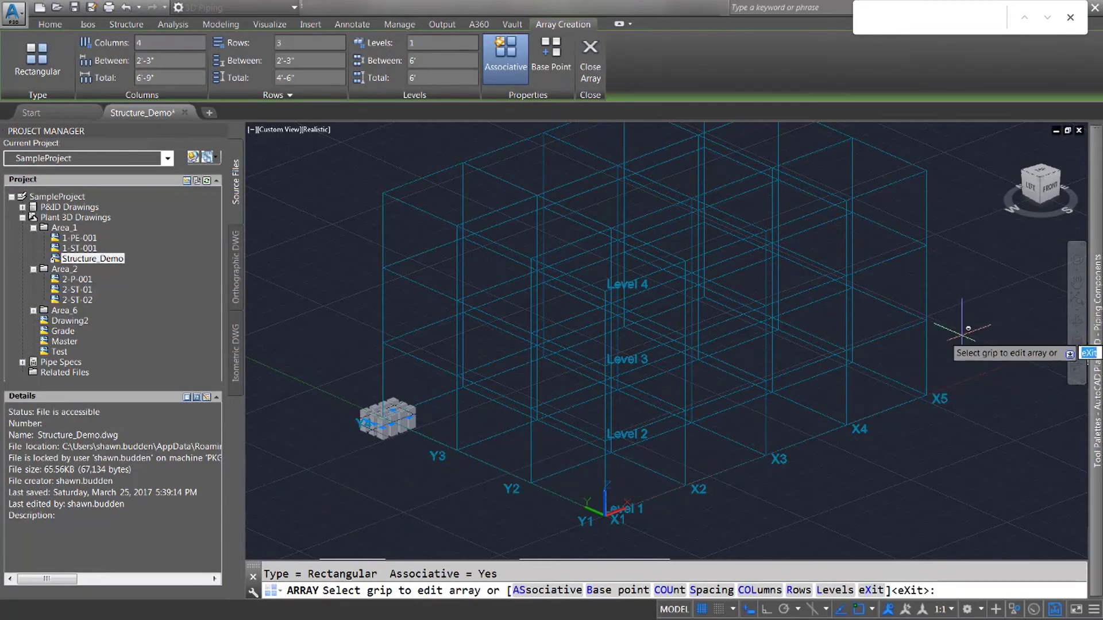
- Set the footing array to 5 columns spaced 20' apart and 4 rows
left_click(157, 43)
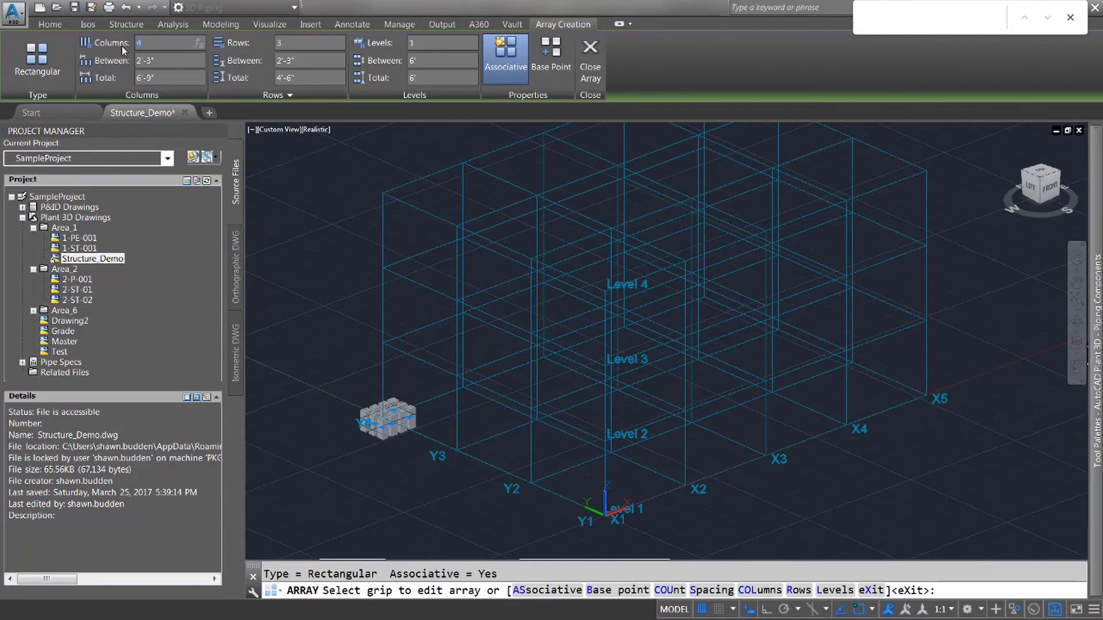
type("5")
key("Return")
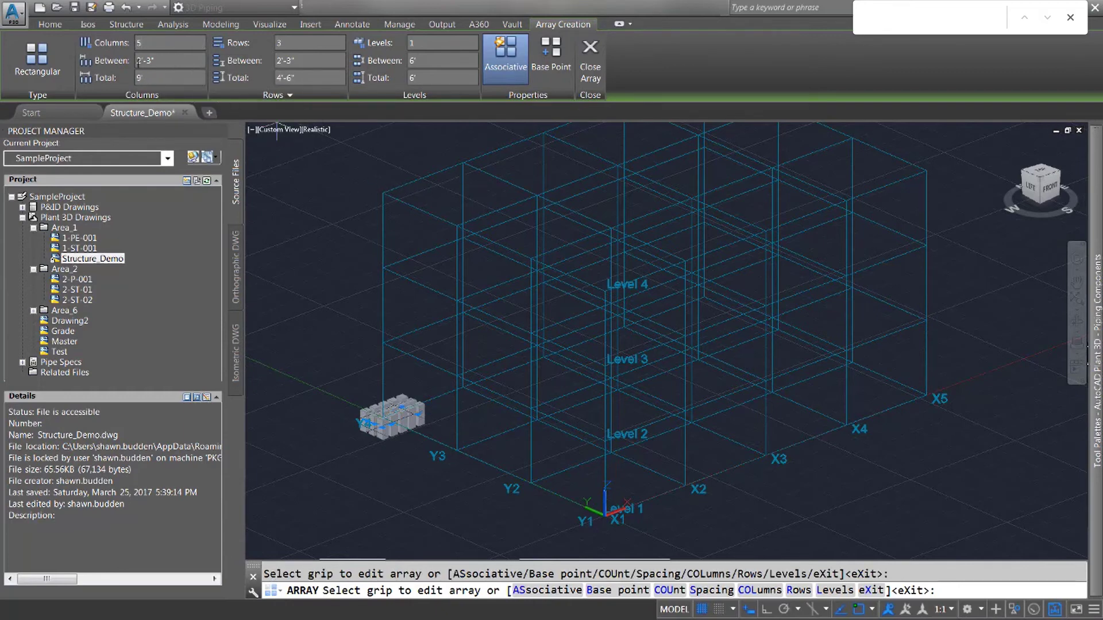
left_click(138, 61)
type("20")
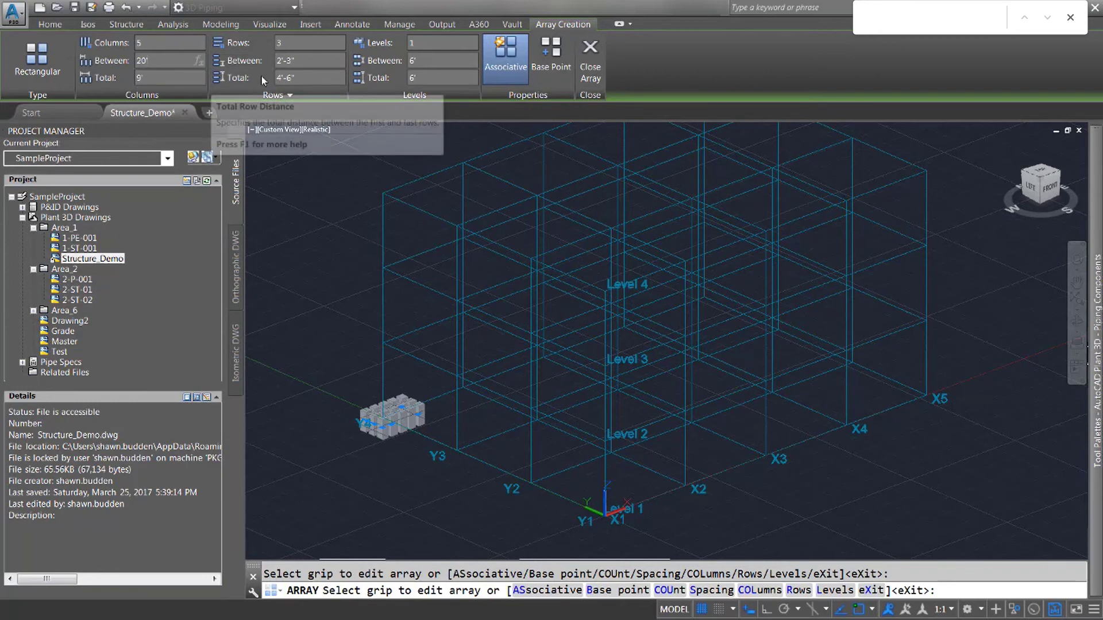
left_click(312, 41)
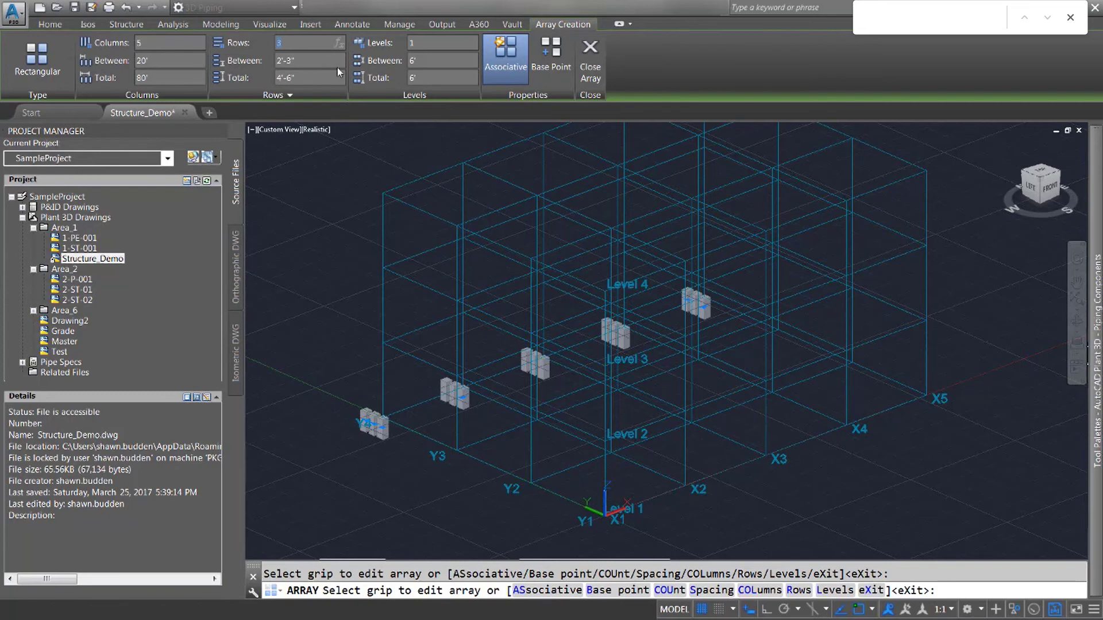
type("4")
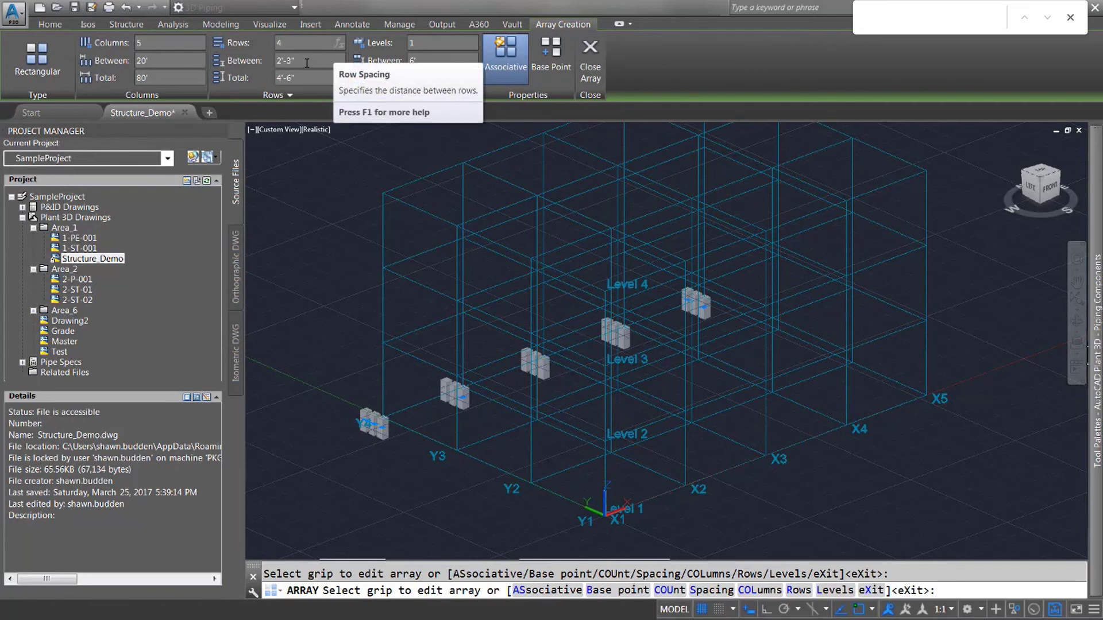
key("Return")
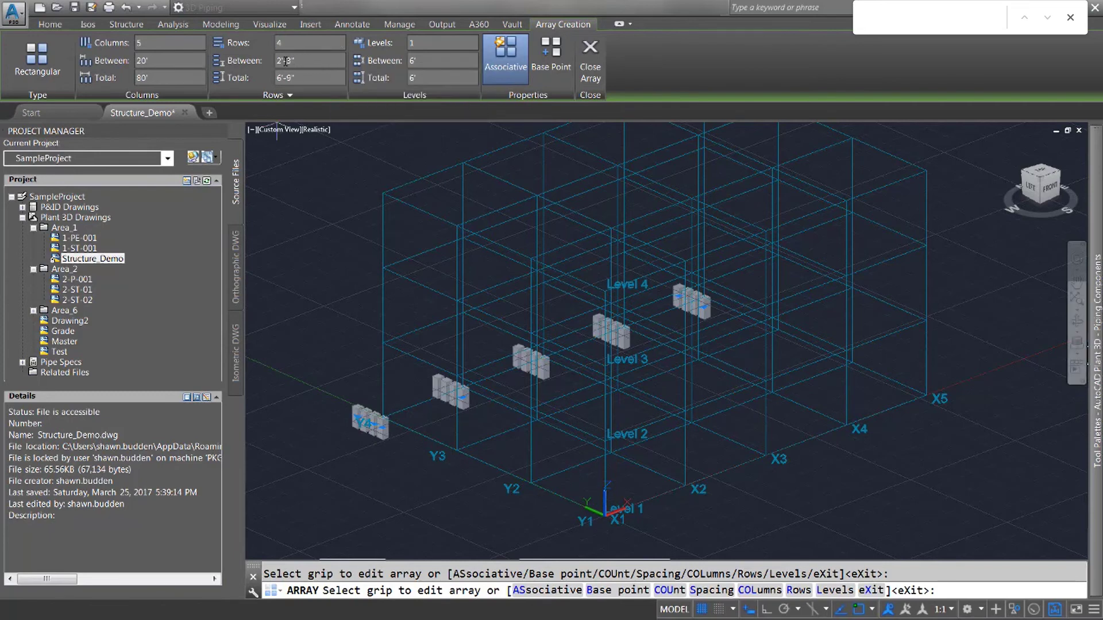
- Change the array's Rows Between value to -20'
left_click(293, 61)
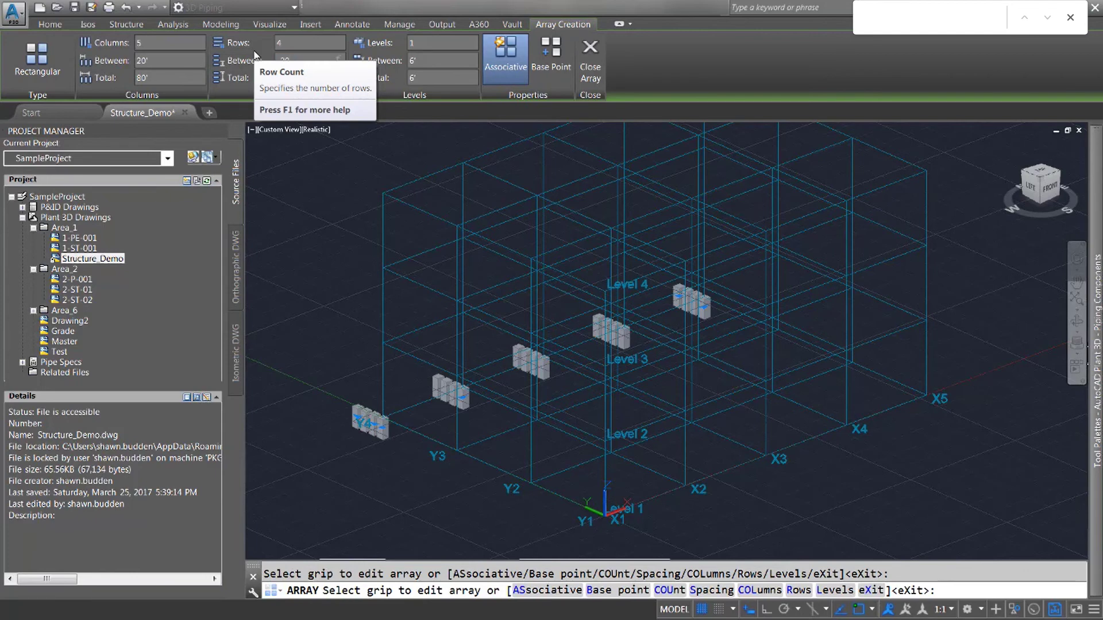
key("Return")
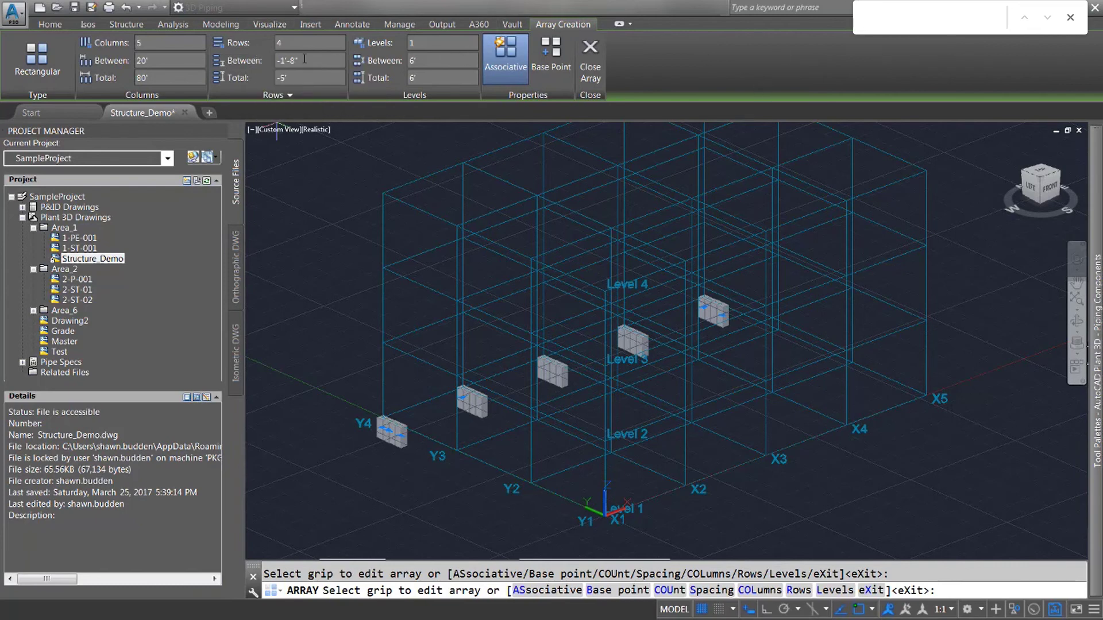
left_click(275, 61)
type("20")
key("Return")
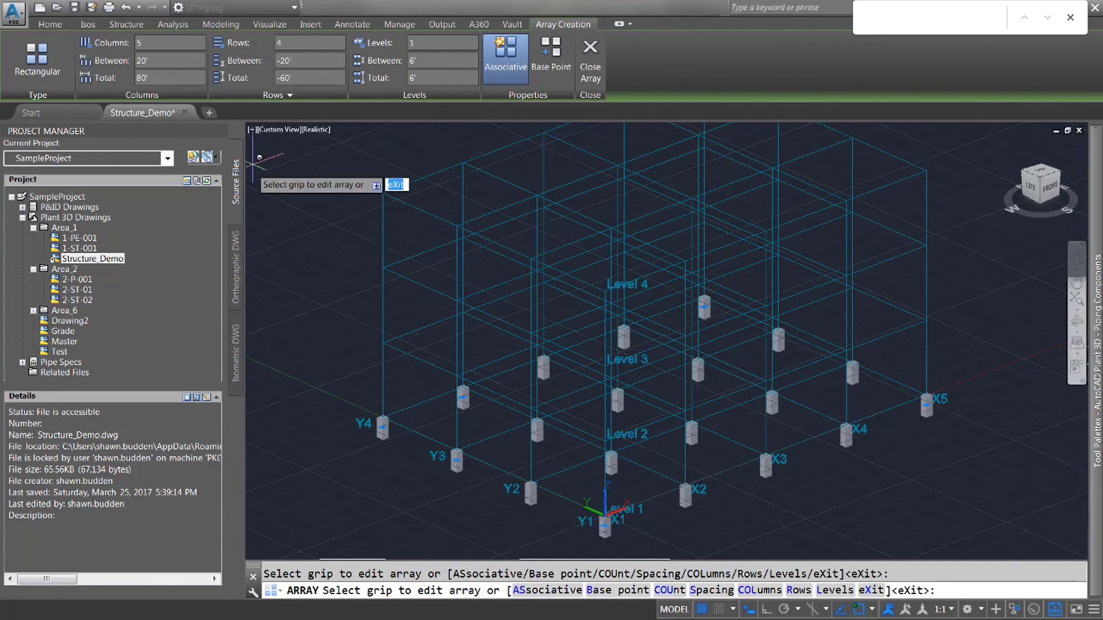
scroll(376, 451, "up", 6)
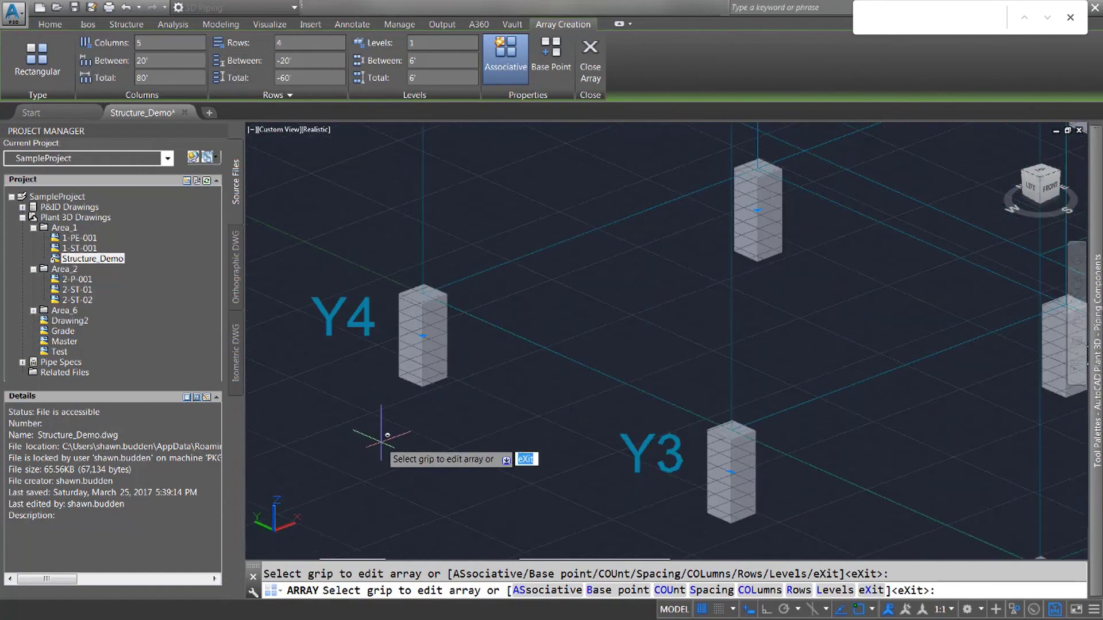
scroll(476, 267, "up", 5)
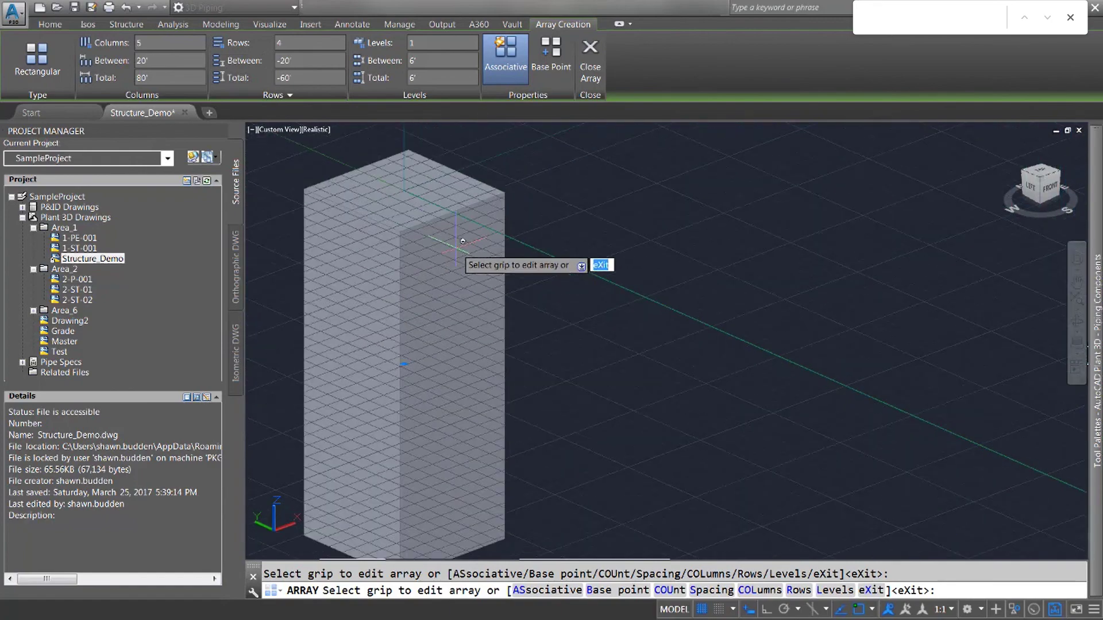
scroll(454, 248, "down", 10)
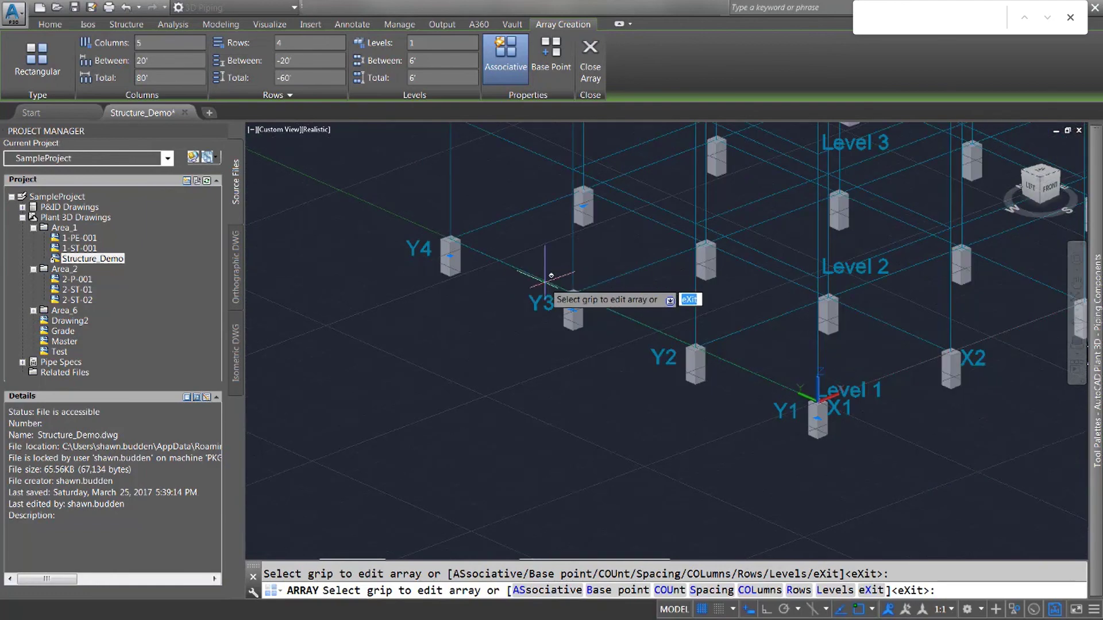
scroll(948, 344, "up", 6)
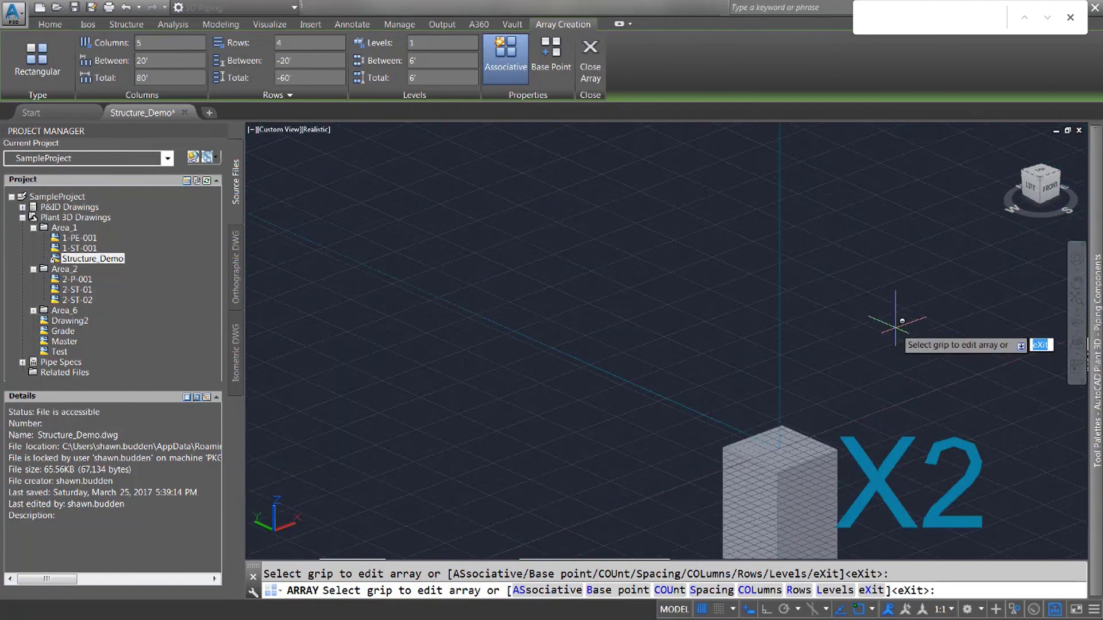
scroll(911, 320, "down", 5)
scroll(896, 310, "down", 3)
scroll(549, 378, "down", 5)
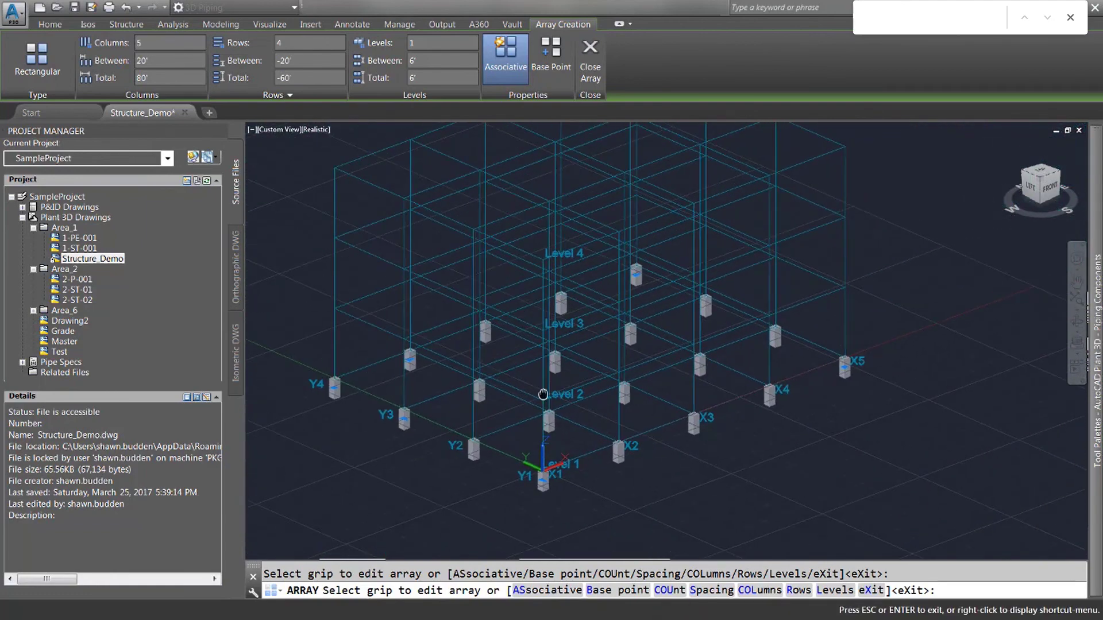
middle_click_drag(548, 377, 624, 420)
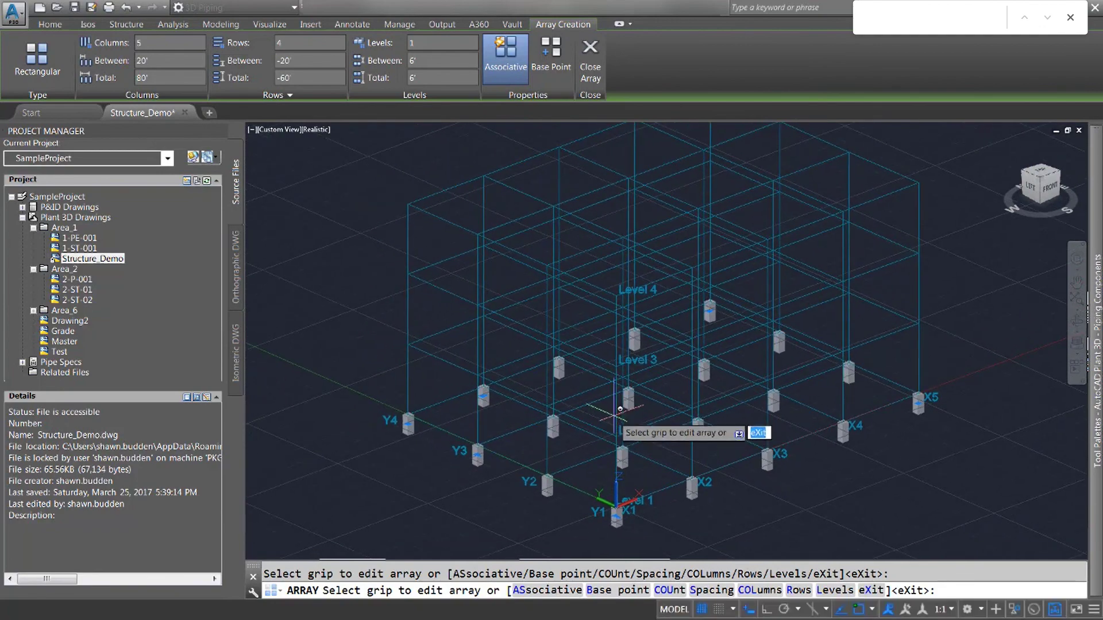